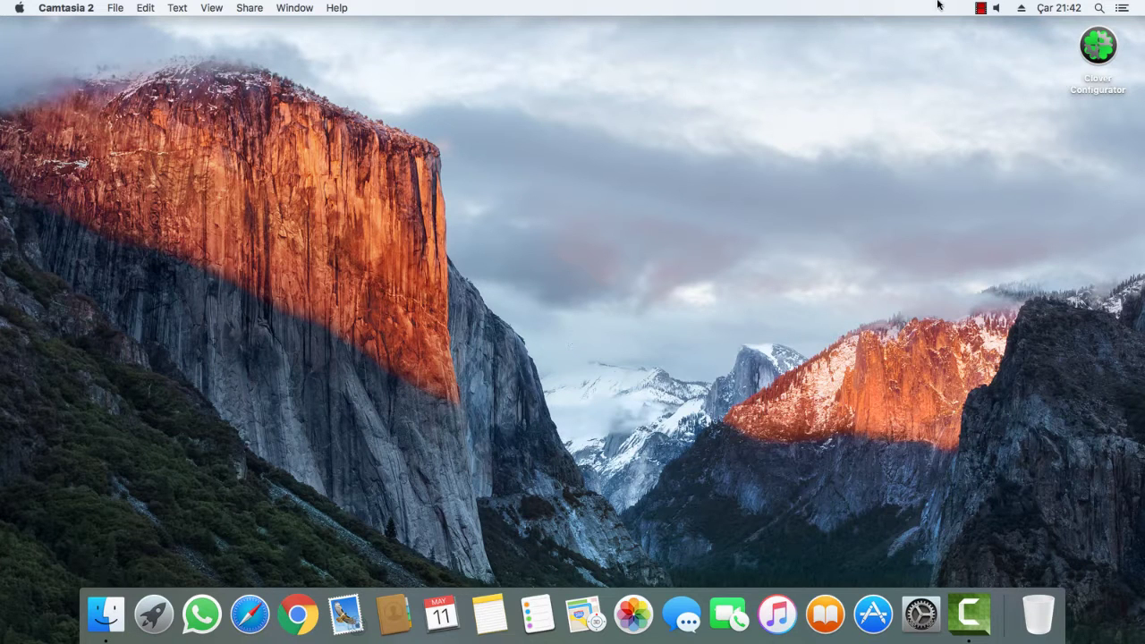
# Launch Clover Configurator and mount the EFI partition of disk1s1.
pyautogui.click(1116, 54)
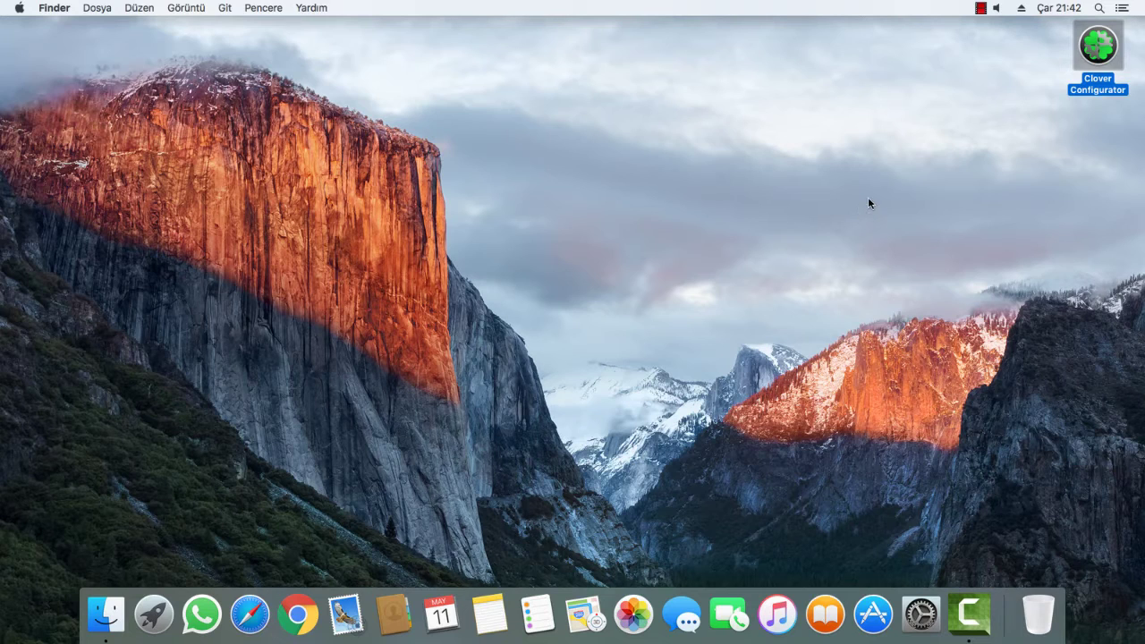
pyautogui.click(827, 205)
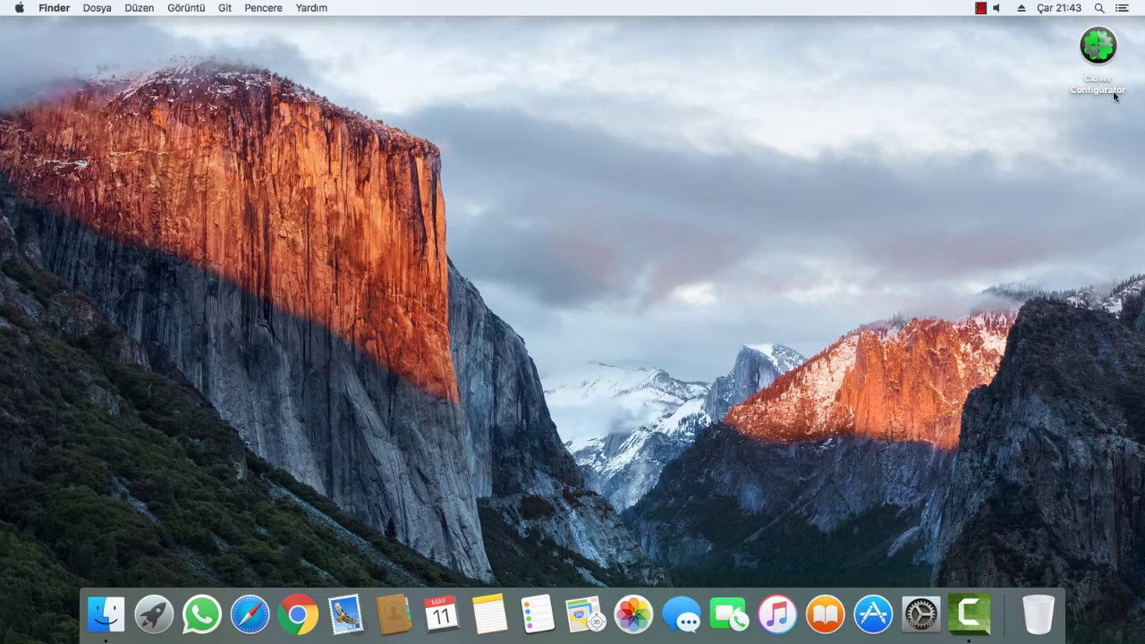
pyautogui.doubleClick(1099, 55)
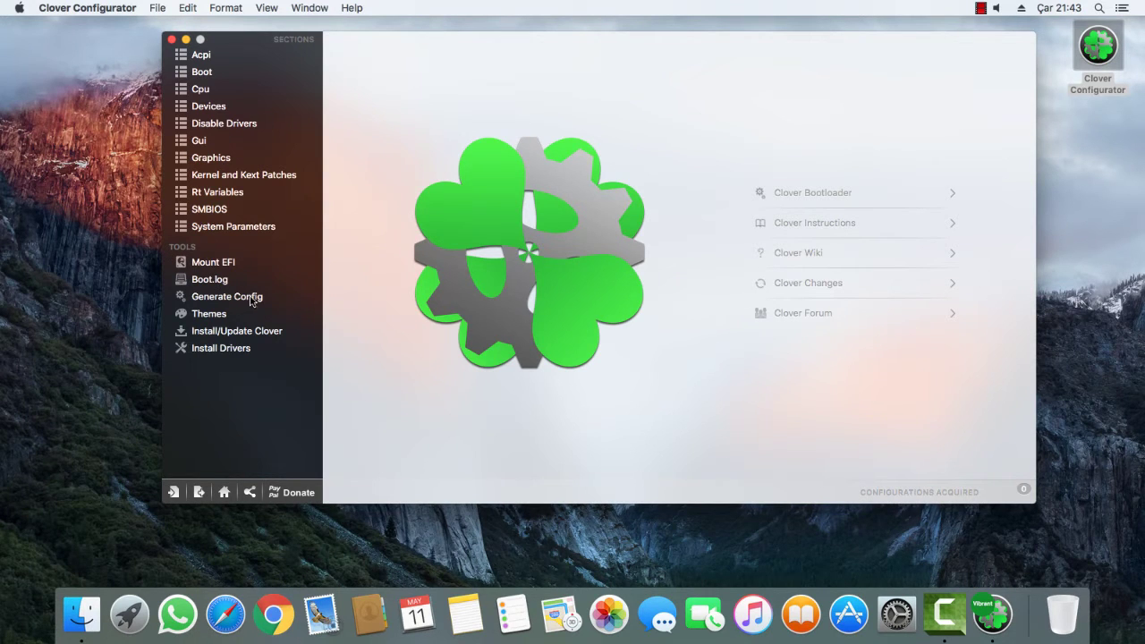
pyautogui.click(215, 268)
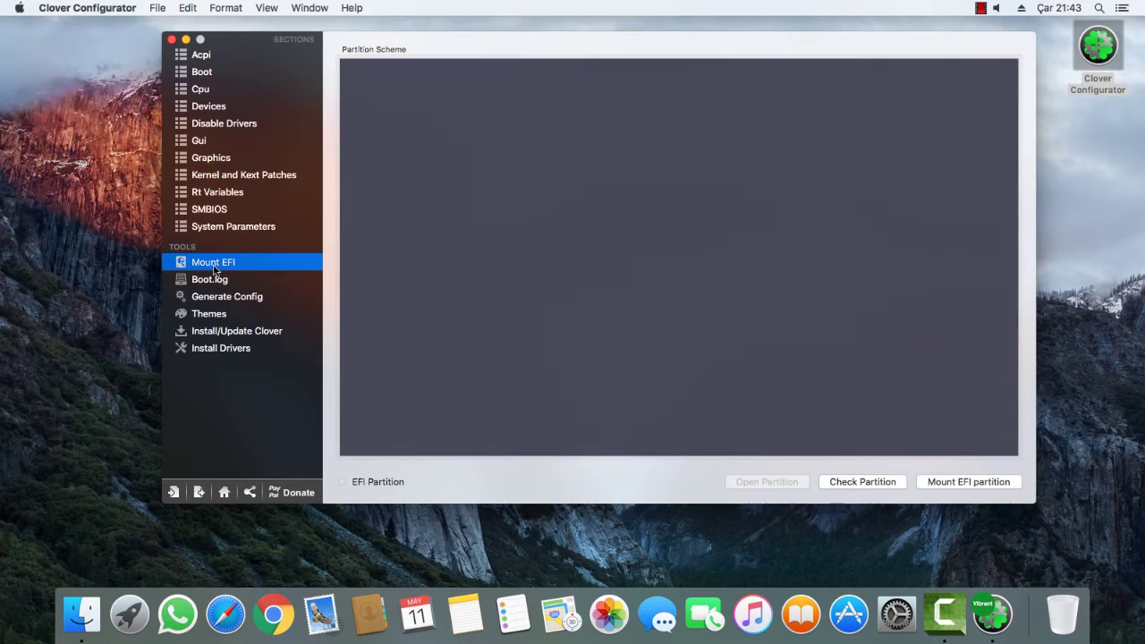
pyautogui.click(971, 481)
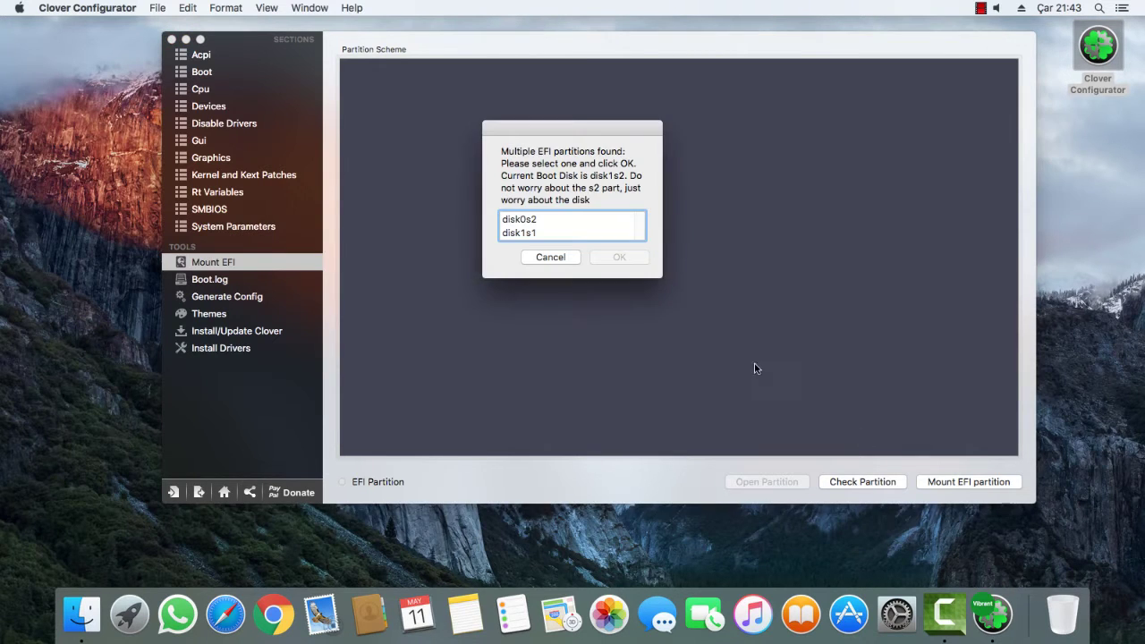
pyautogui.click(558, 233)
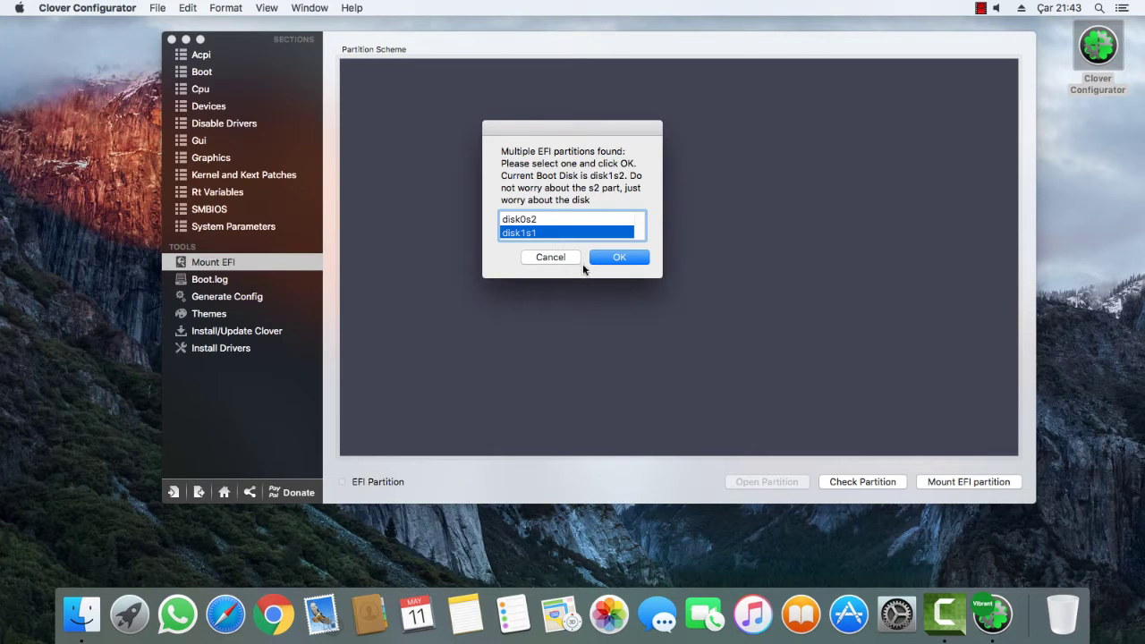
pyautogui.click(620, 259)
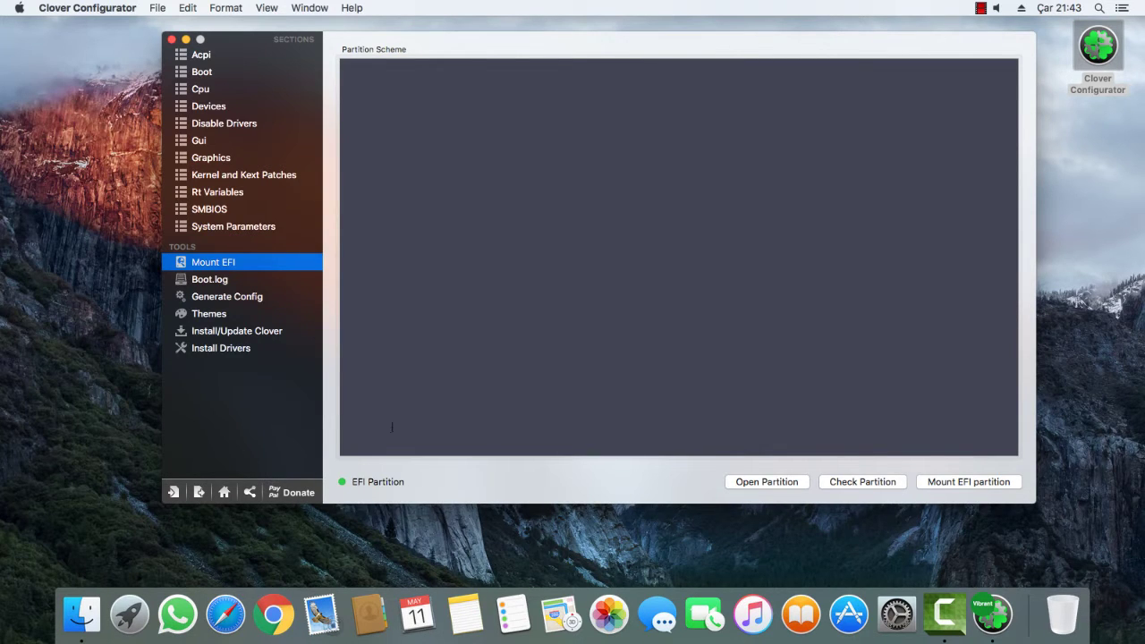
# Open the mounted EFI partition, browse to EFI/CLOVER and open config.plist in Clover Configurator.
pyautogui.click(751, 485)
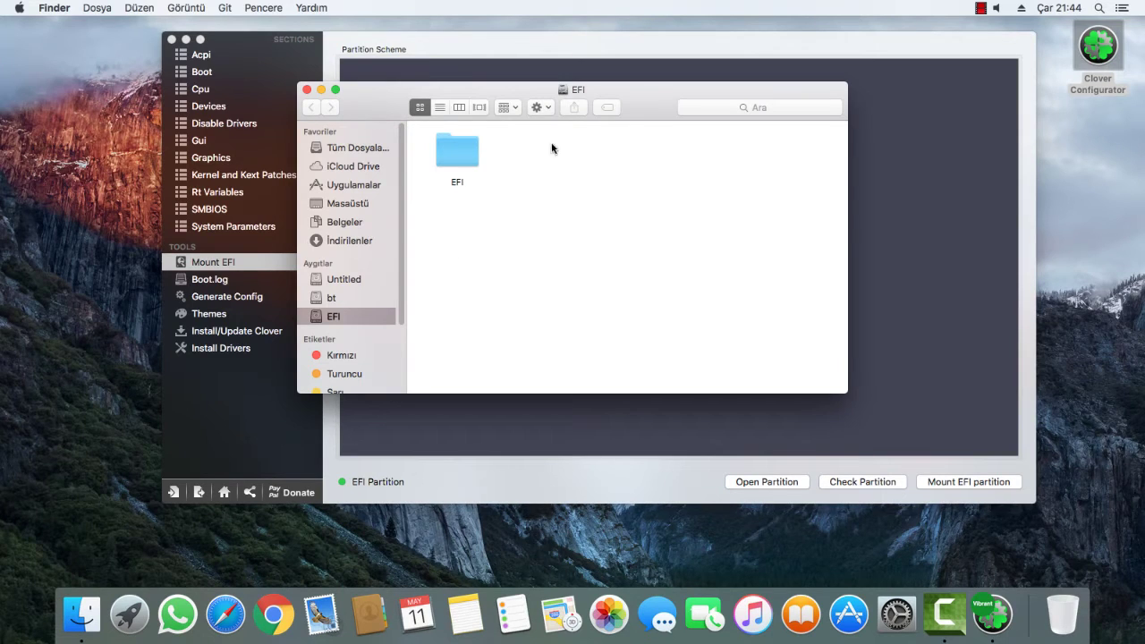
pyautogui.doubleClick(453, 147)
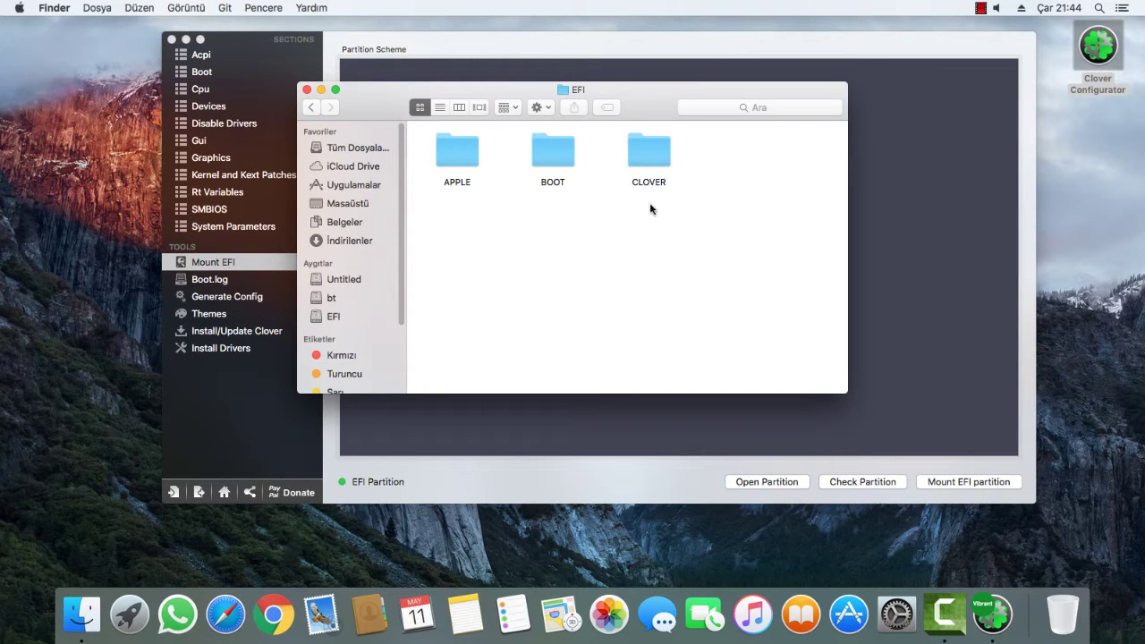
pyautogui.doubleClick(644, 154)
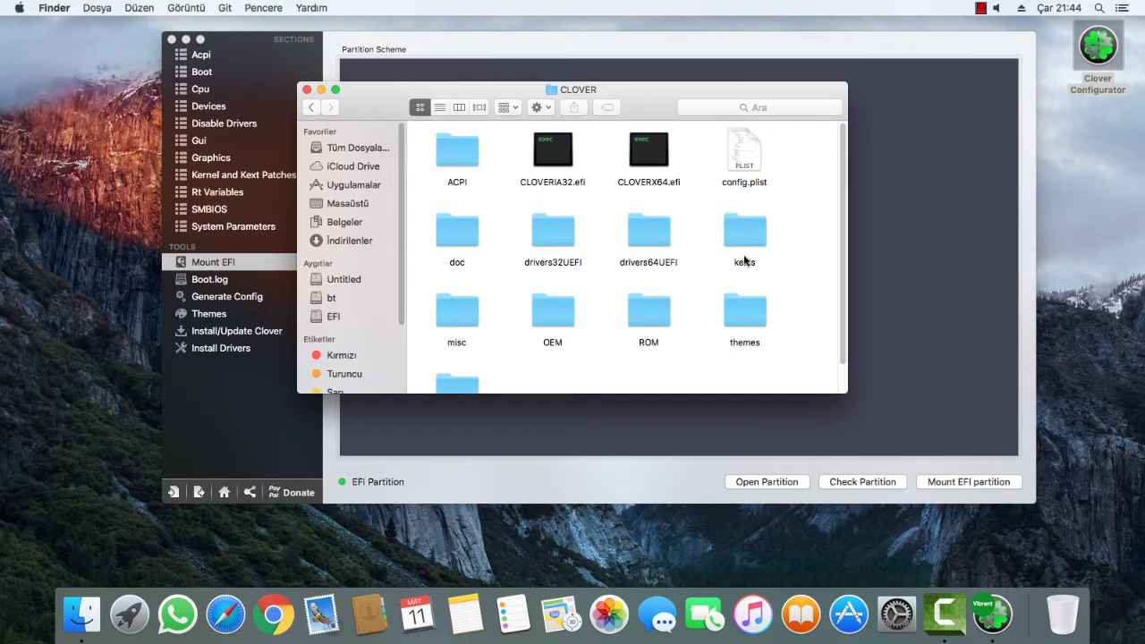
pyautogui.rightClick(753, 156)
pyautogui.moveTo(833, 181)
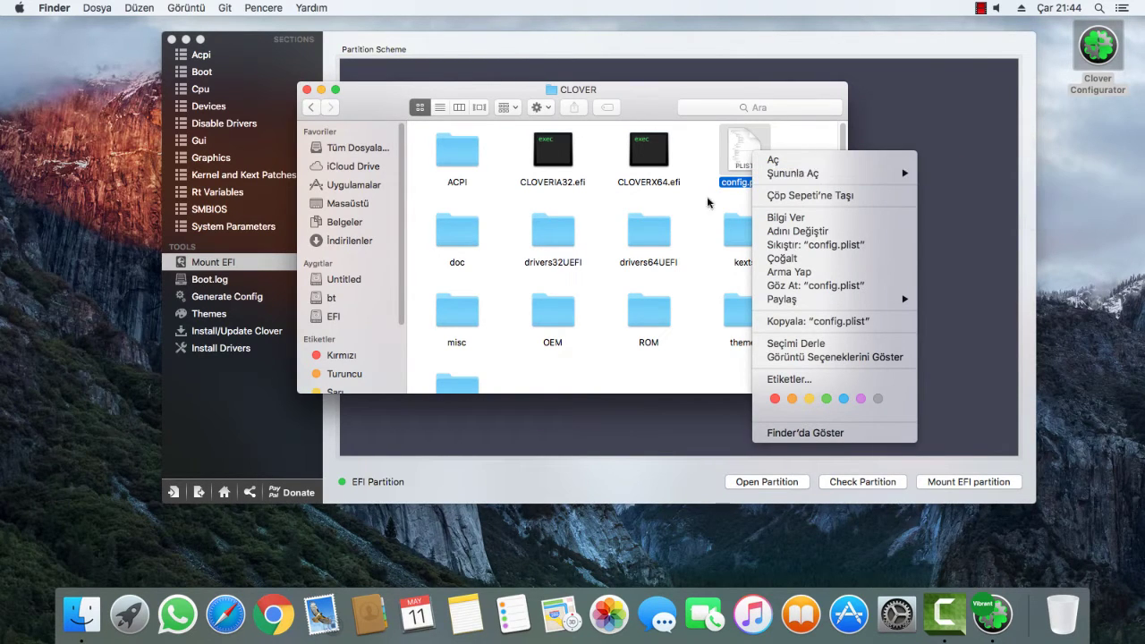
pyautogui.click(708, 165)
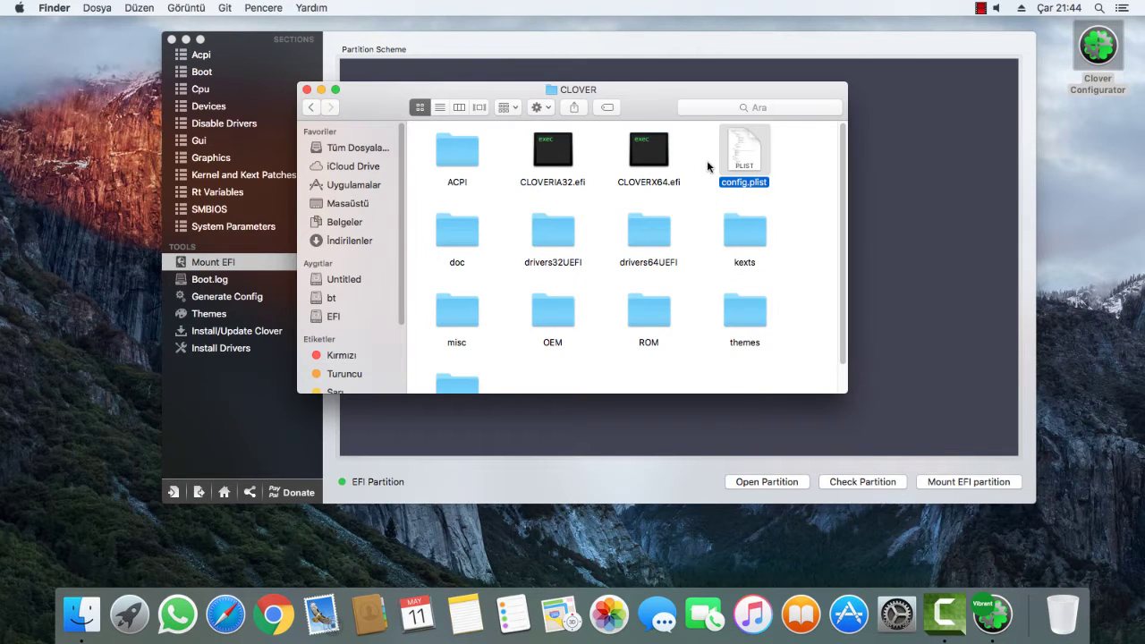
pyautogui.doubleClick(731, 159)
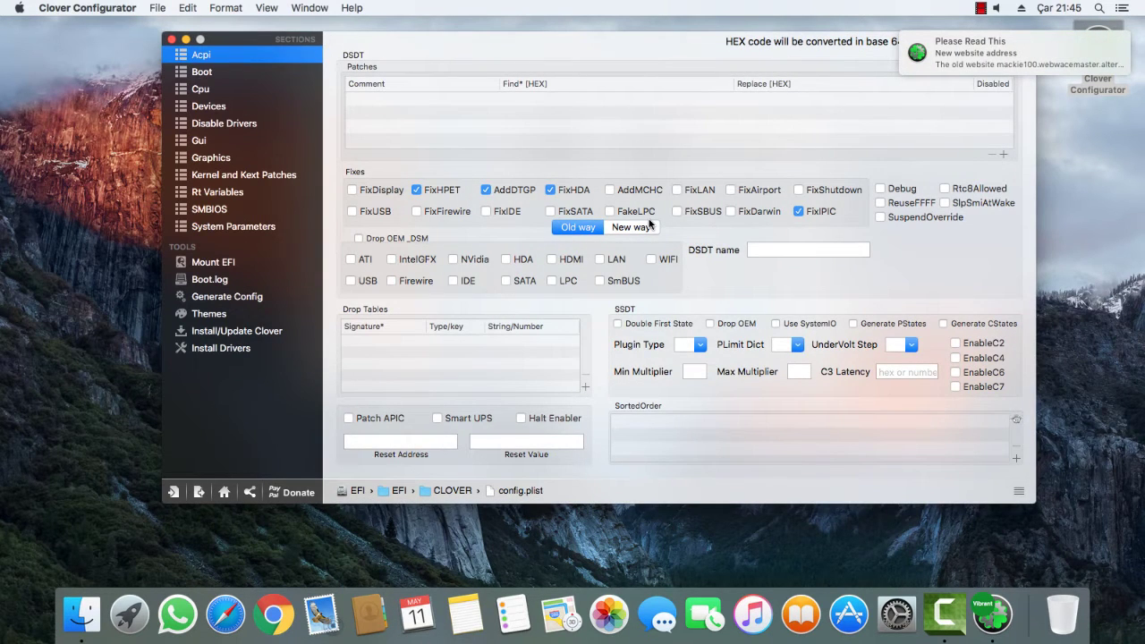
# Look through the Acpi, Boot, Cpu, Devices and Disable Drivers sections of config.plist, finishing on the Boot settings.
pyautogui.click(229, 71)
pyautogui.click(202, 89)
pyautogui.click(201, 72)
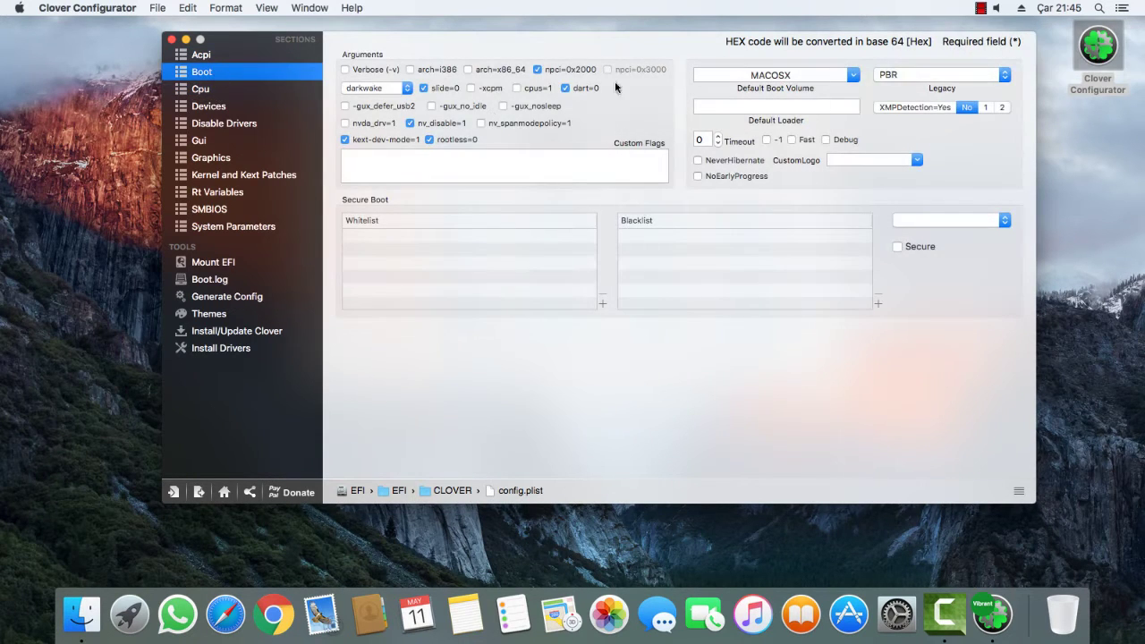
pyautogui.click(213, 55)
pyautogui.click(214, 72)
pyautogui.click(222, 89)
pyautogui.click(232, 121)
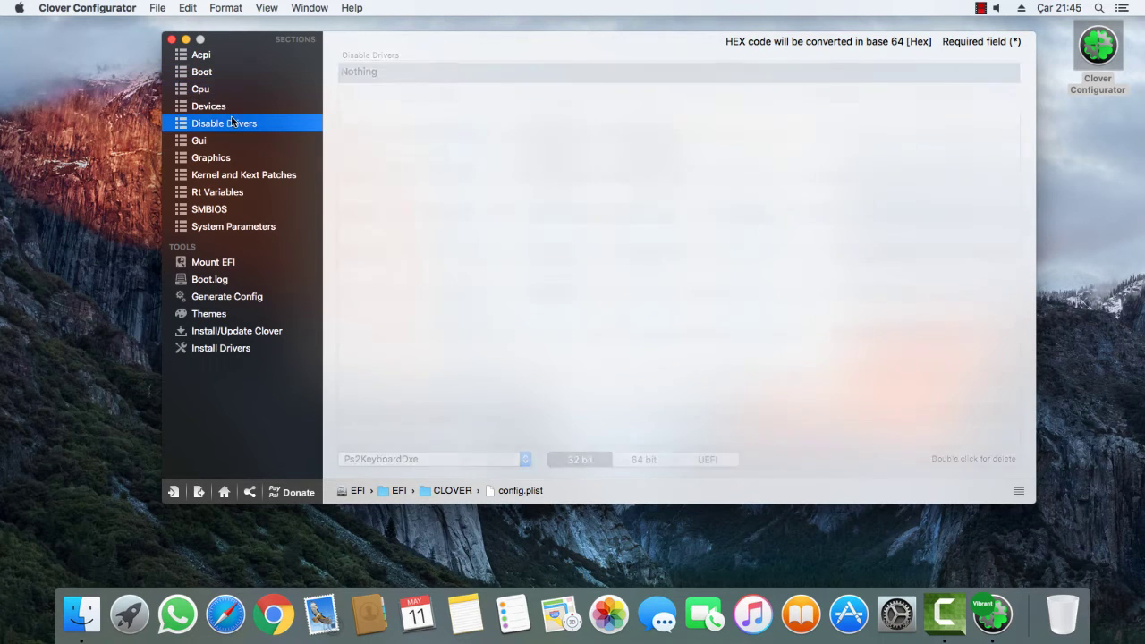
pyautogui.click(225, 106)
pyautogui.click(223, 90)
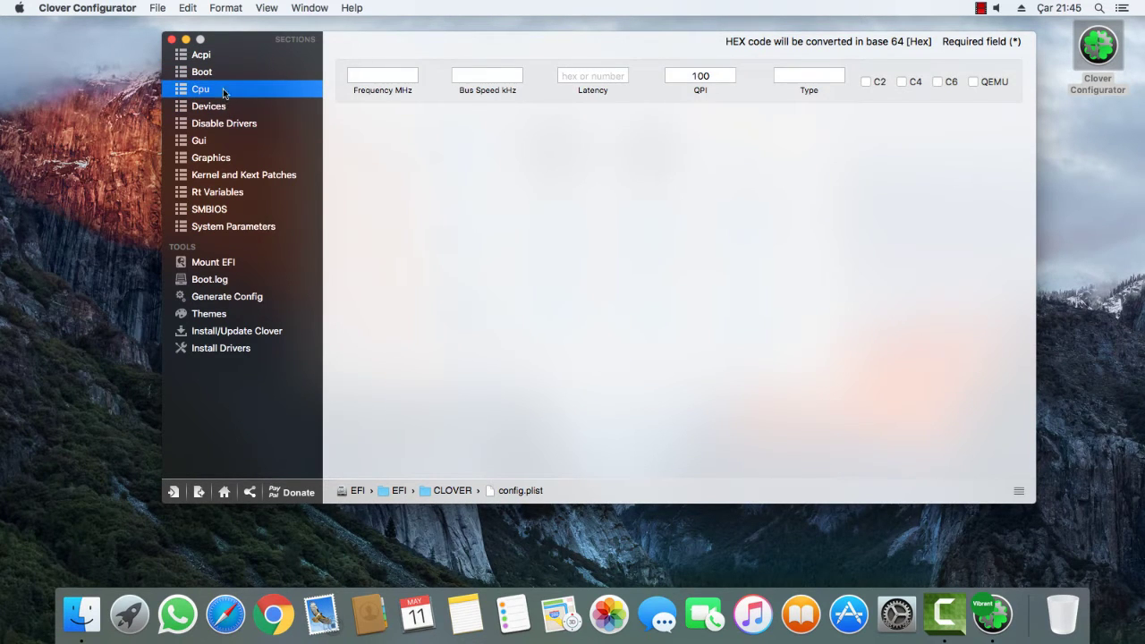
pyautogui.click(224, 75)
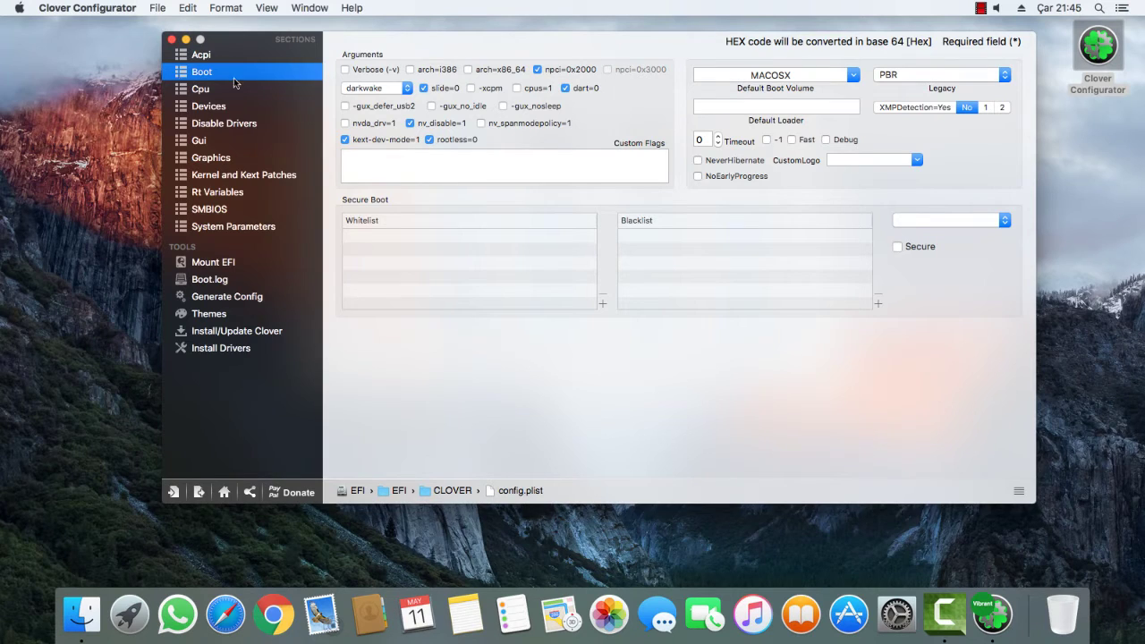
# Examine the Default Boot Volume entry and its list of available choices in the Boot settings.
pyautogui.click(805, 75)
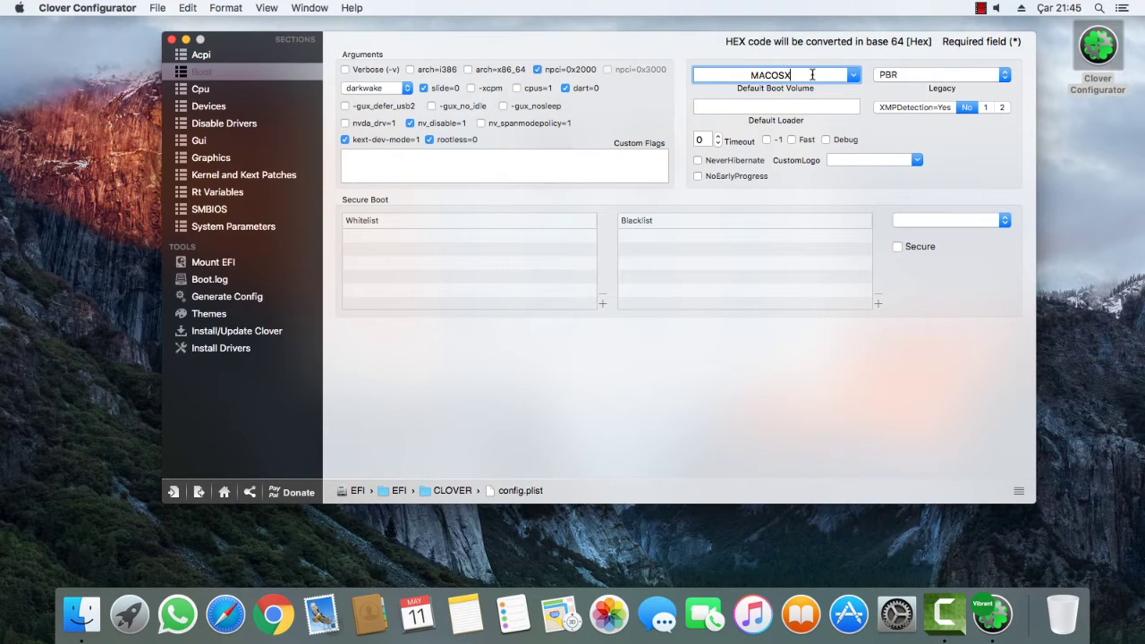
pyautogui.click(853, 75)
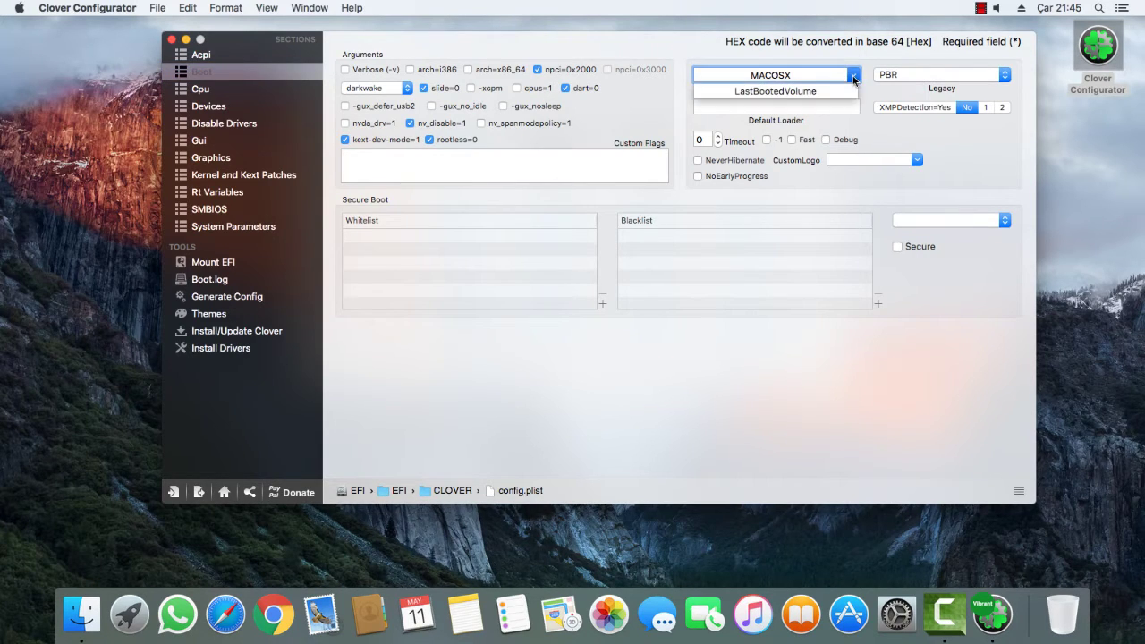
pyautogui.press('Escape')
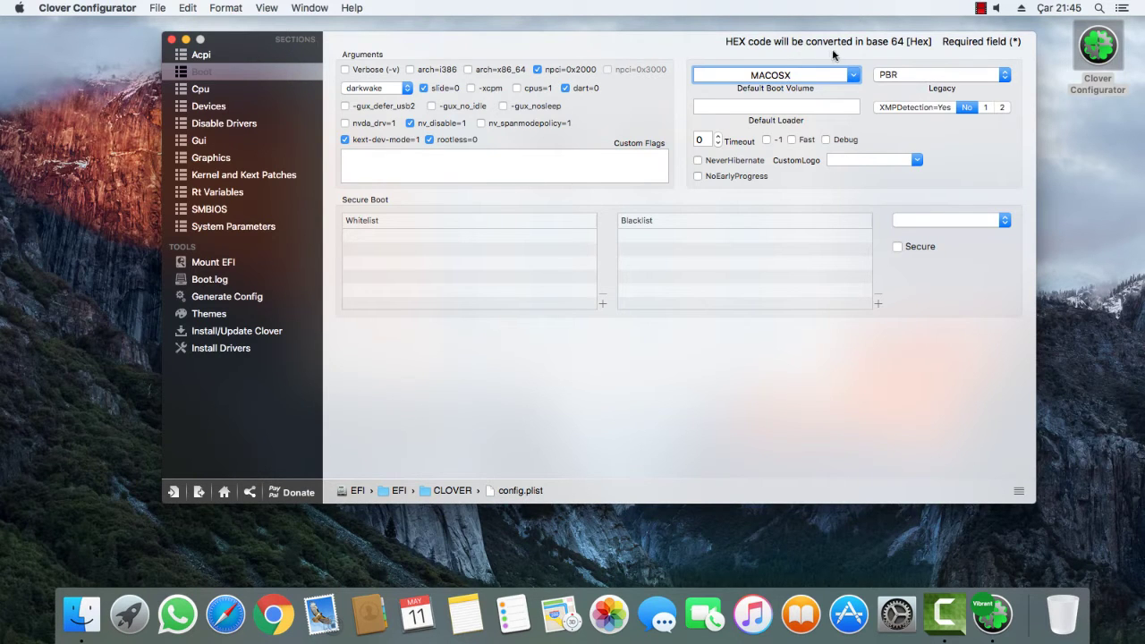
pyautogui.moveTo(706, 44); pyautogui.dragTo(748, 32)
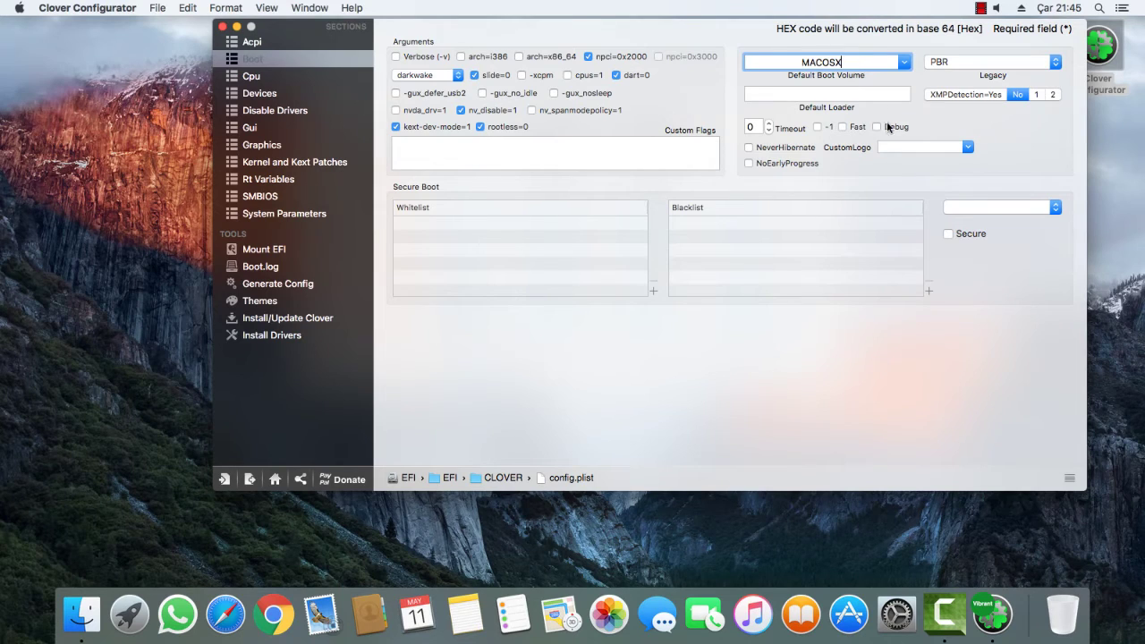
pyautogui.doubleClick(821, 63)
pyautogui.press('Right')
# Check the disk volume names in the storage overview of About This Mac, placing it beside the Boot settings.
pyautogui.click(130, 72)
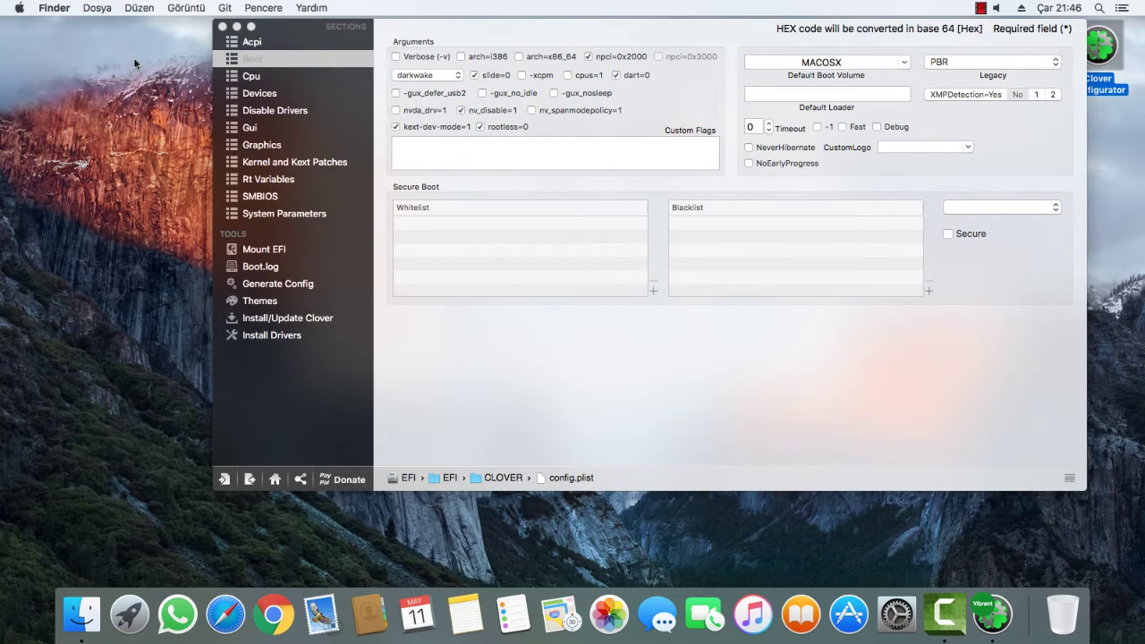
pyautogui.click(18, 8)
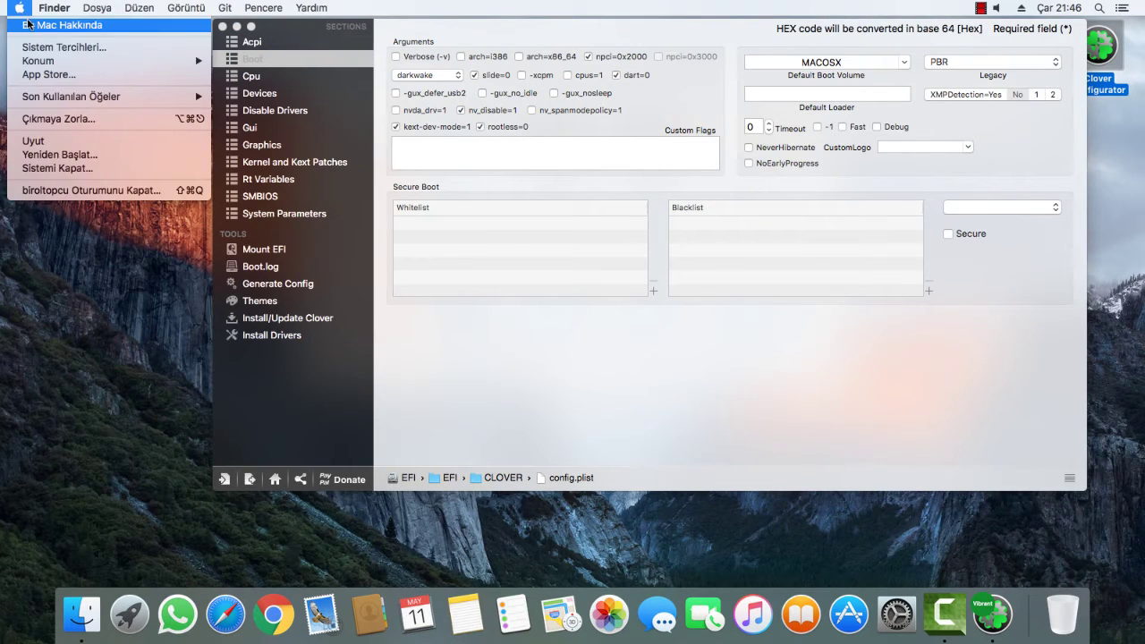
pyautogui.press('Escape')
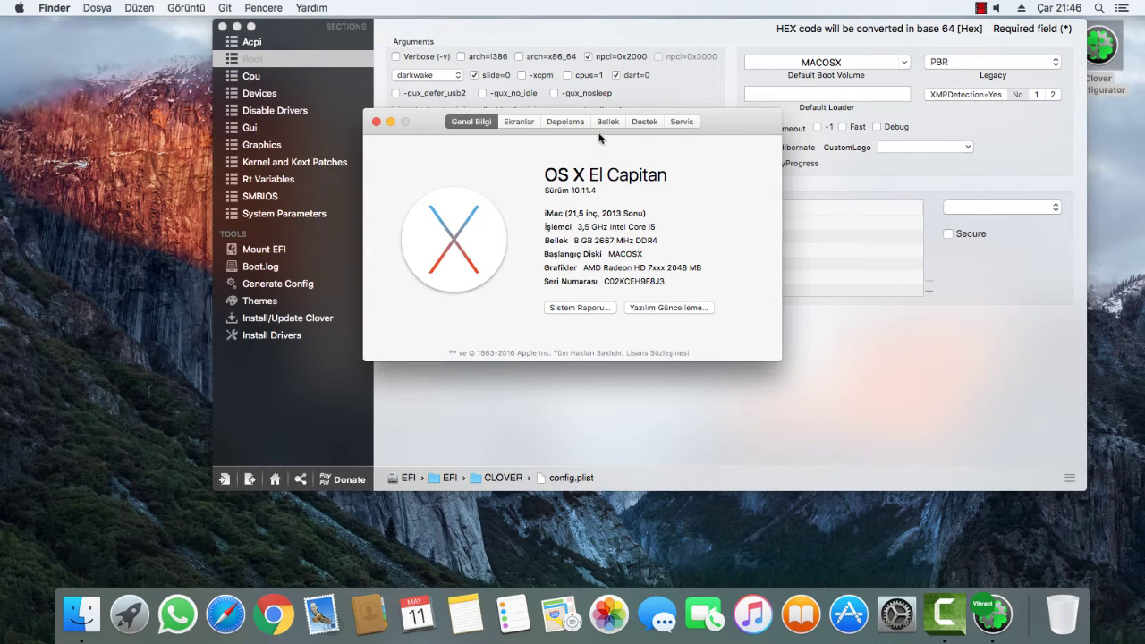
pyautogui.click(565, 121)
pyautogui.moveTo(444, 119); pyautogui.dragTo(27, 27)
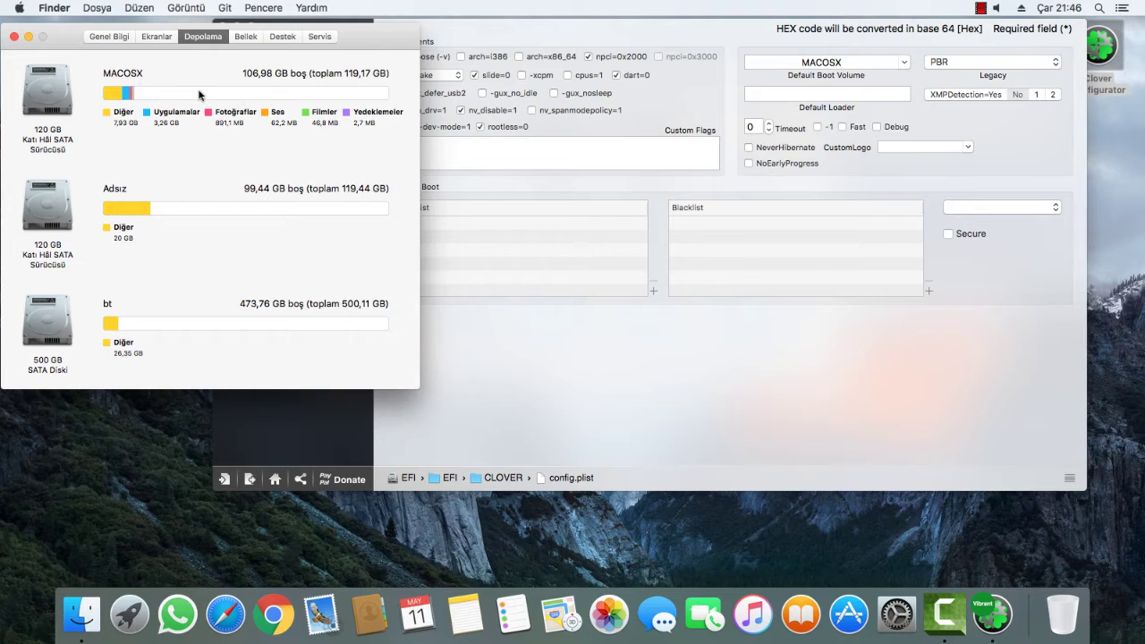
# Review the MACOSX Default Boot Volume entry, set the boot Timeout to 0 and close the storage overview.
pyautogui.click(871, 62)
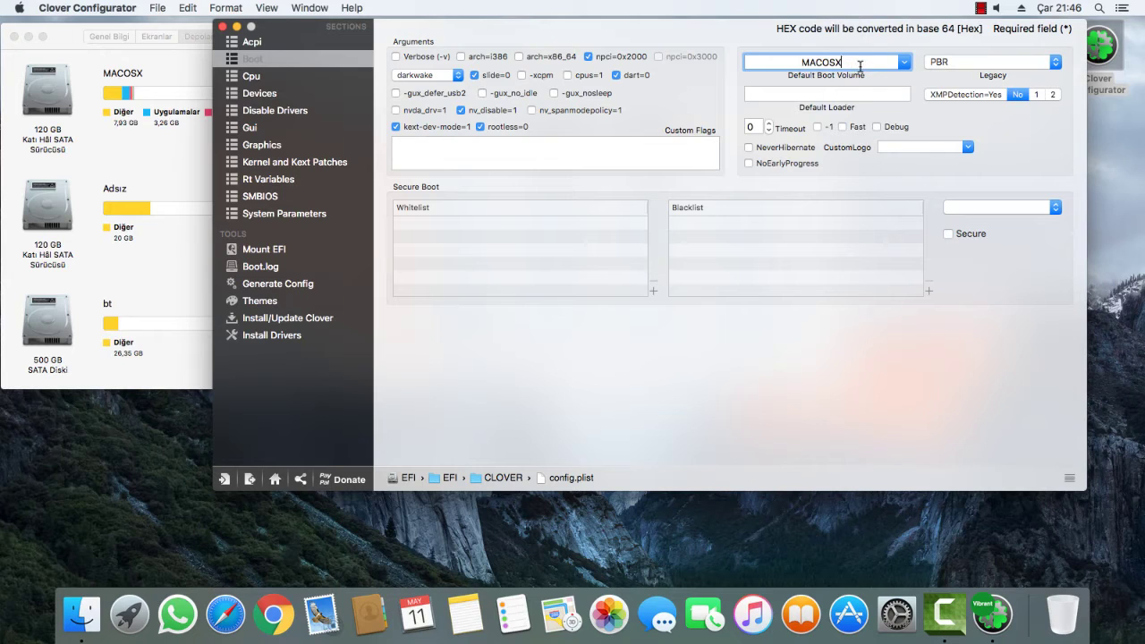
pyautogui.moveTo(849, 63); pyautogui.dragTo(801, 63)
pyautogui.click(803, 64)
pyautogui.click(757, 127)
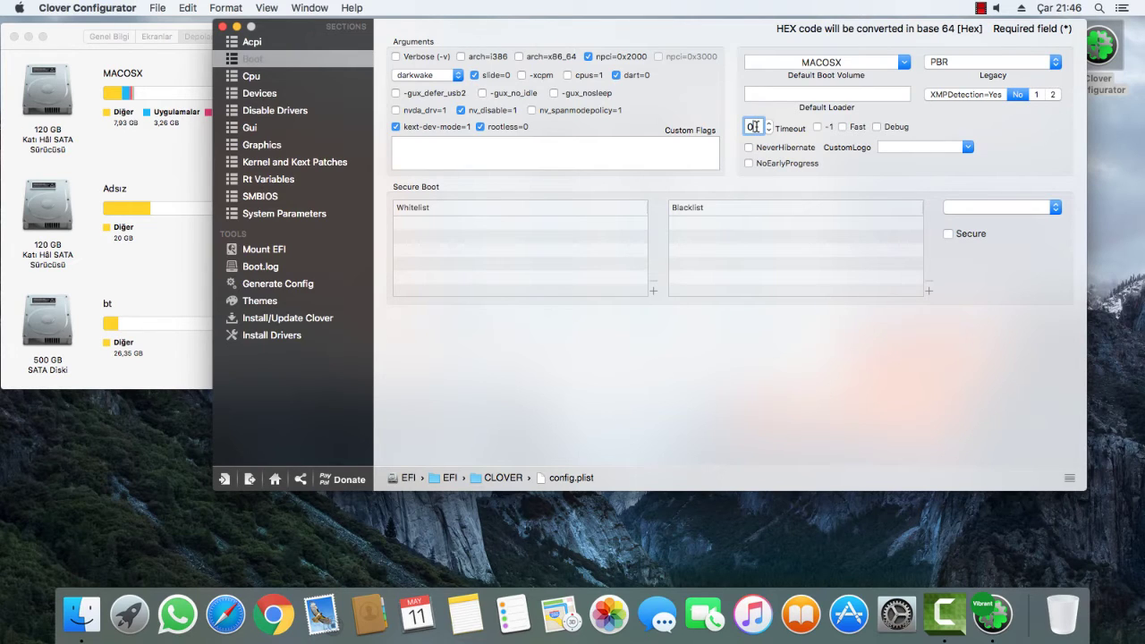
pyautogui.press('BackSpace')
pyautogui.write('0')
pyautogui.click(14, 37)
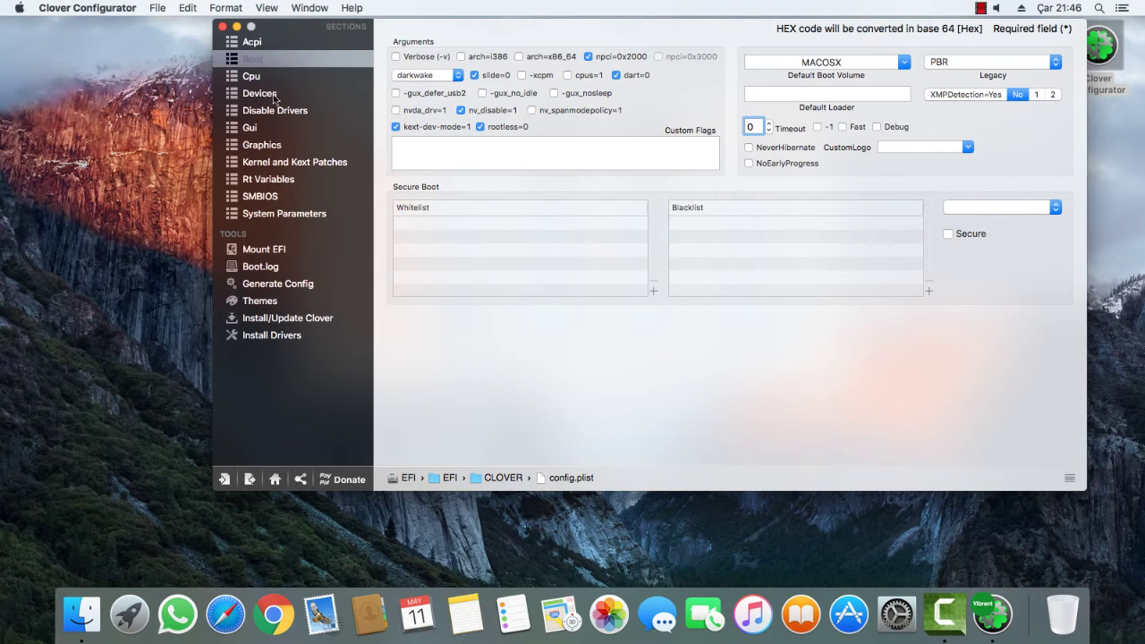
# Close config.plist keeping the saved changes, and close the CLOVER folder window.
pyautogui.click(223, 27)
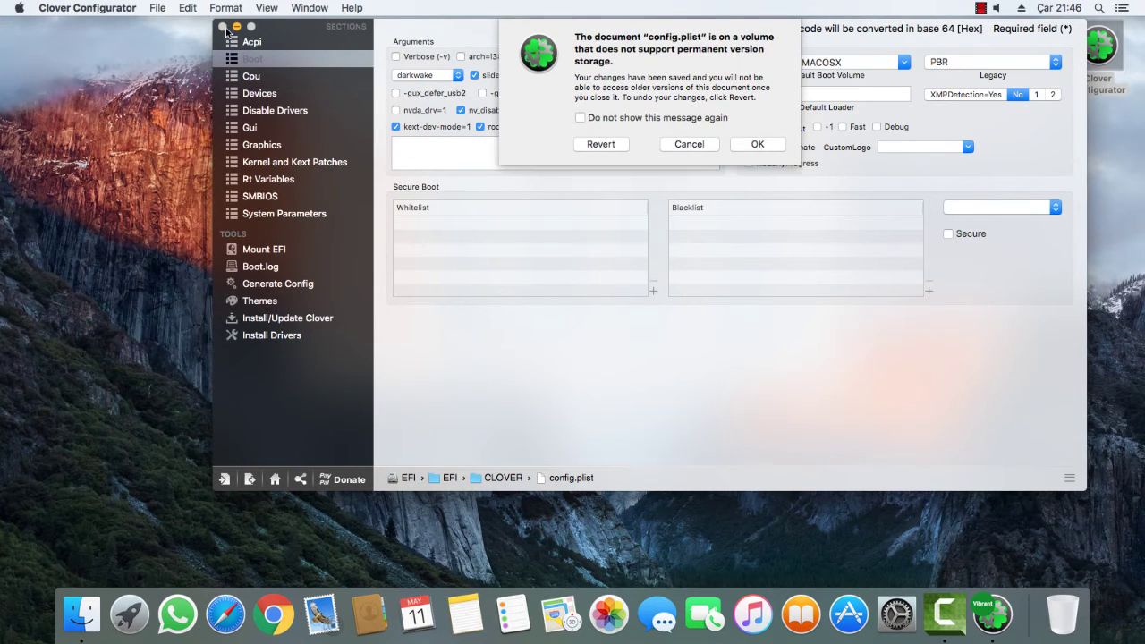
pyautogui.moveTo(890, 37); pyautogui.dragTo(815, 94)
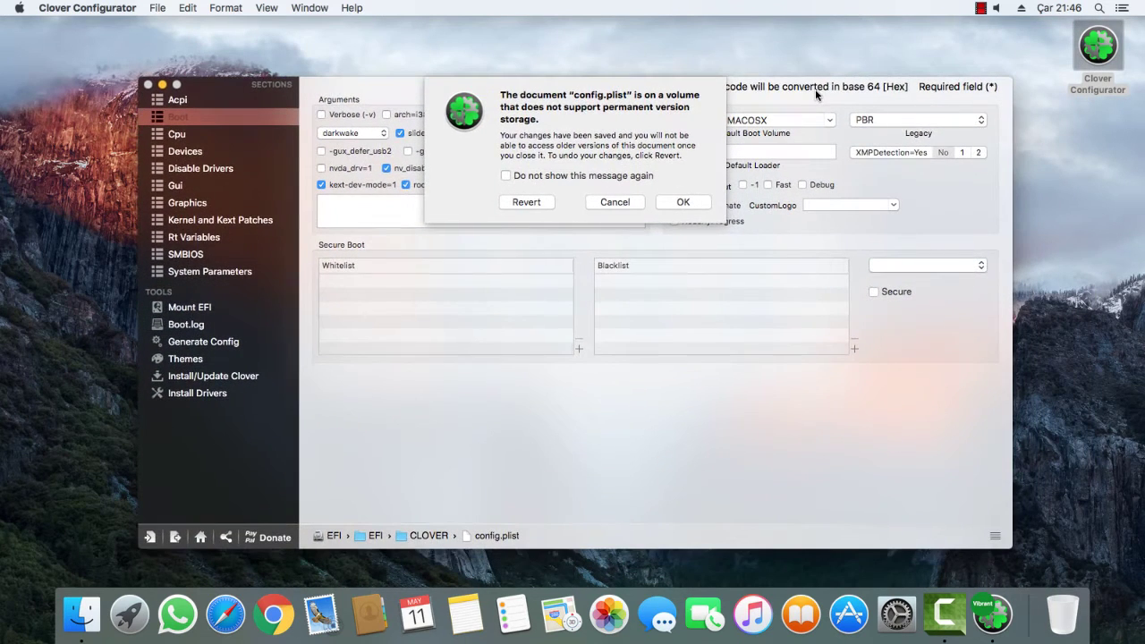
pyautogui.moveTo(501, 93); pyautogui.dragTo(550, 119)
pyautogui.click(559, 119)
pyautogui.click(685, 204)
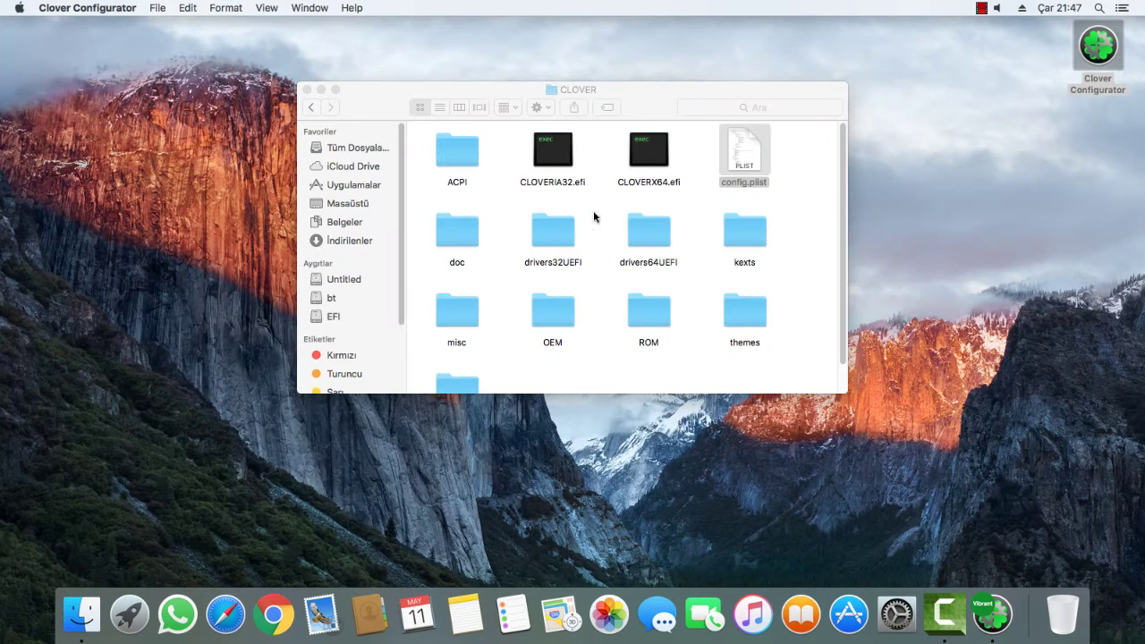
pyautogui.click(306, 89)
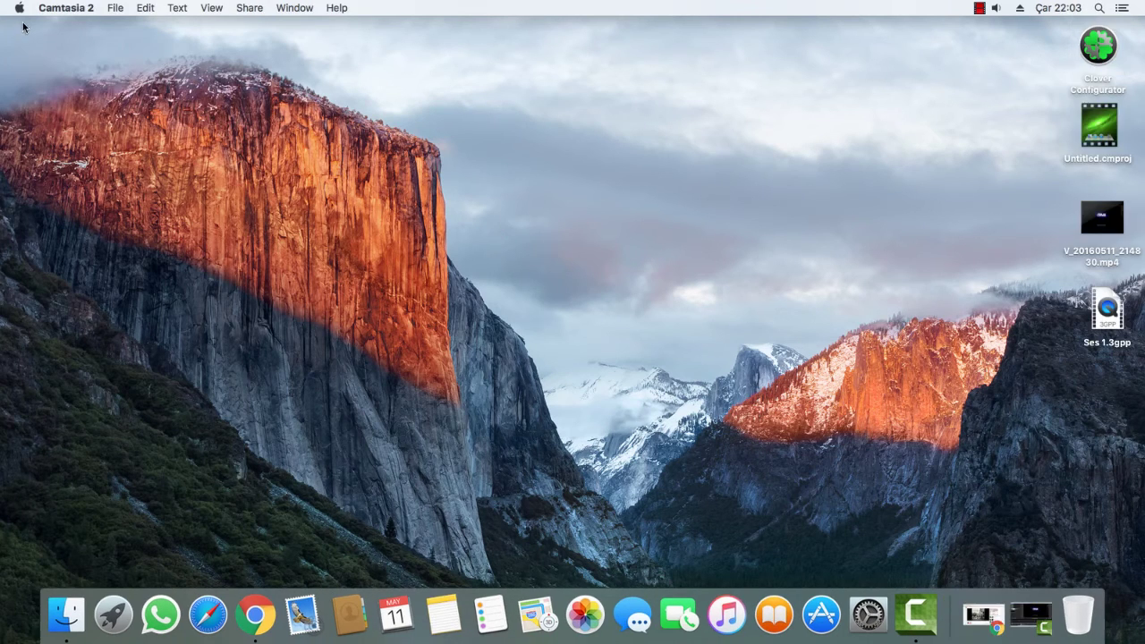
# Restart the computer and log back in by entering the account password.
pyautogui.click(19, 7)
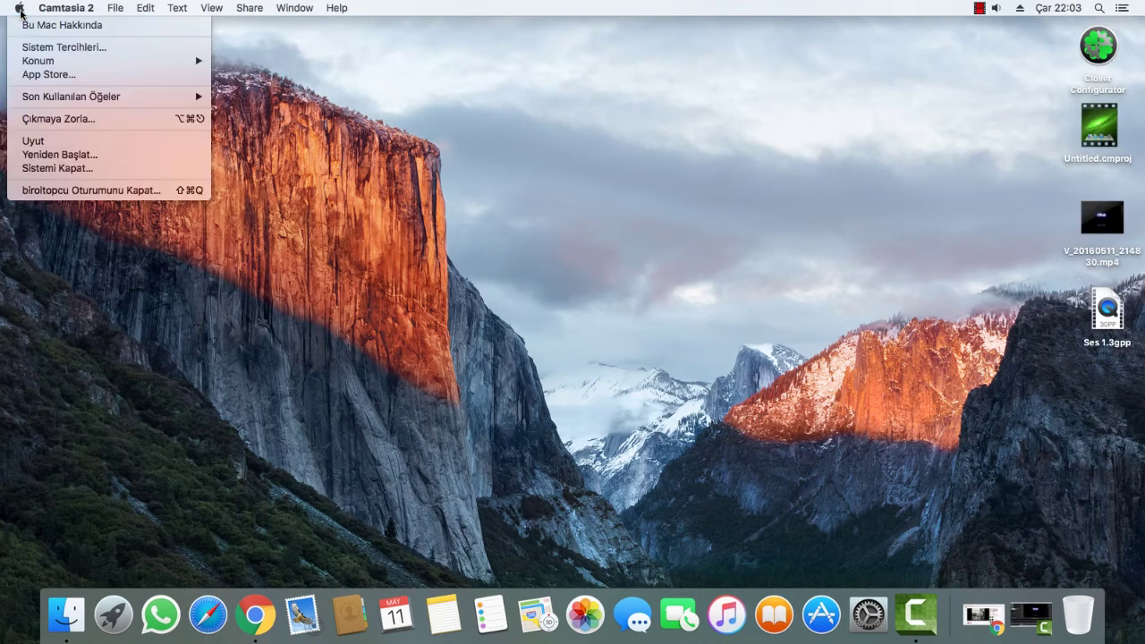
pyautogui.click(112, 153)
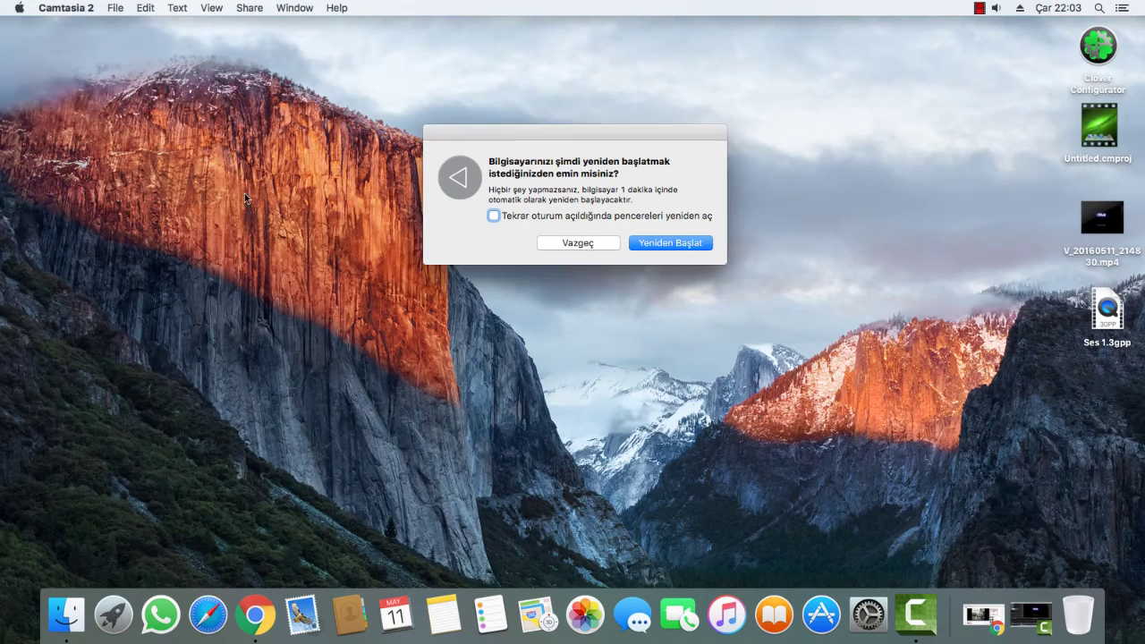
pyautogui.click(658, 245)
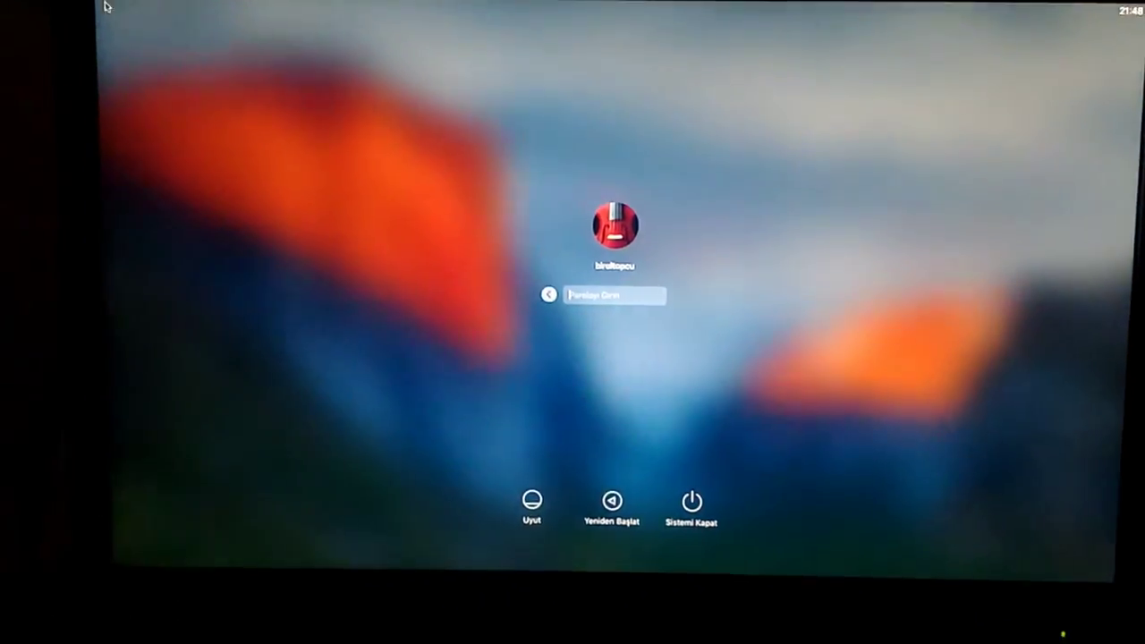
pyautogui.write('****')
pyautogui.press('Return')
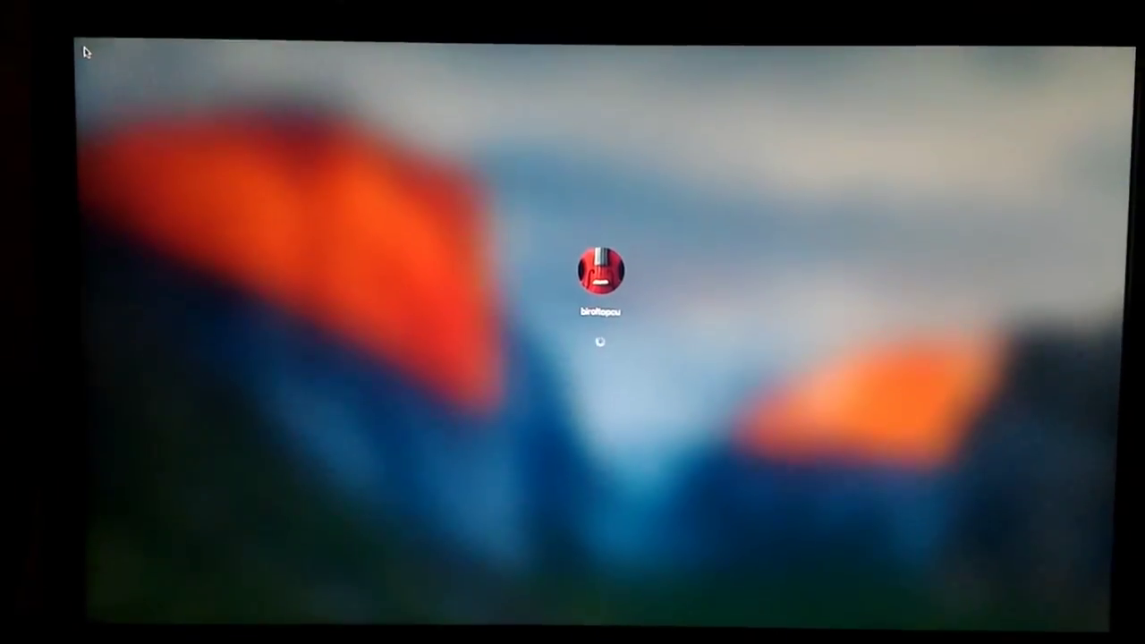